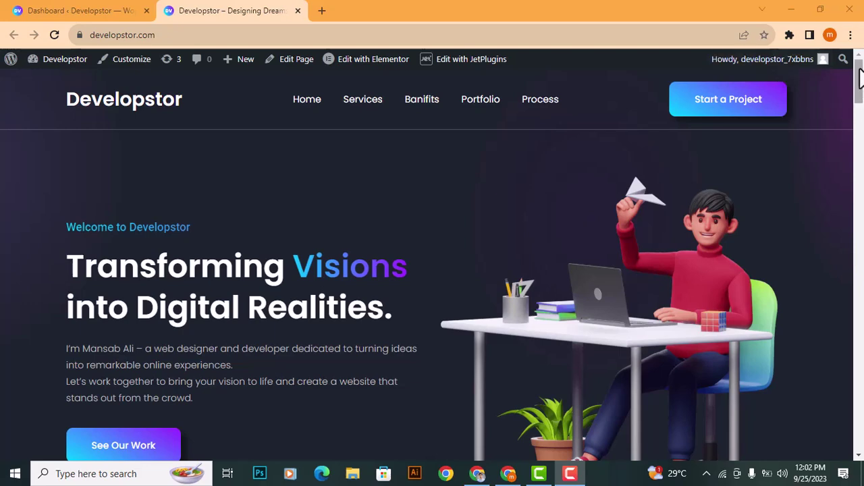
- Scroll the developstor.com home page down from the hero section to the Get in Touch contact form
drag(859, 78, 859, 412)
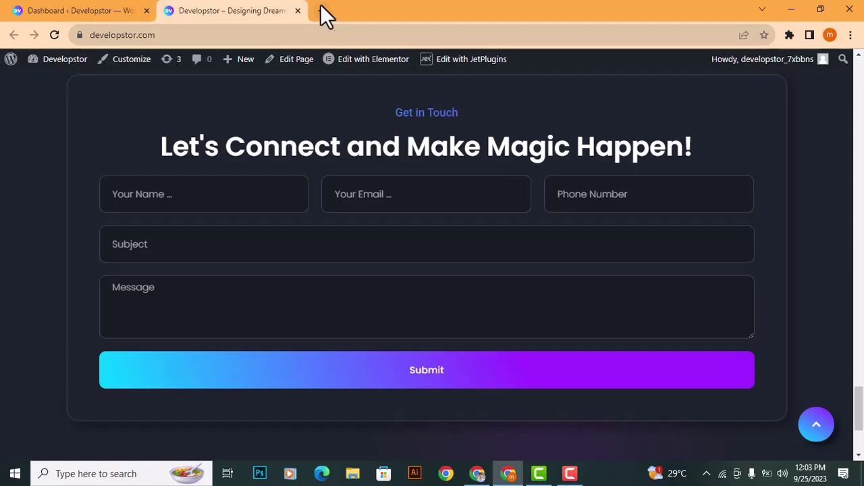
- In a new tab, search Google for 'recaptcha' and open google.com/recaptcha/about
click(321, 8)
text(re)
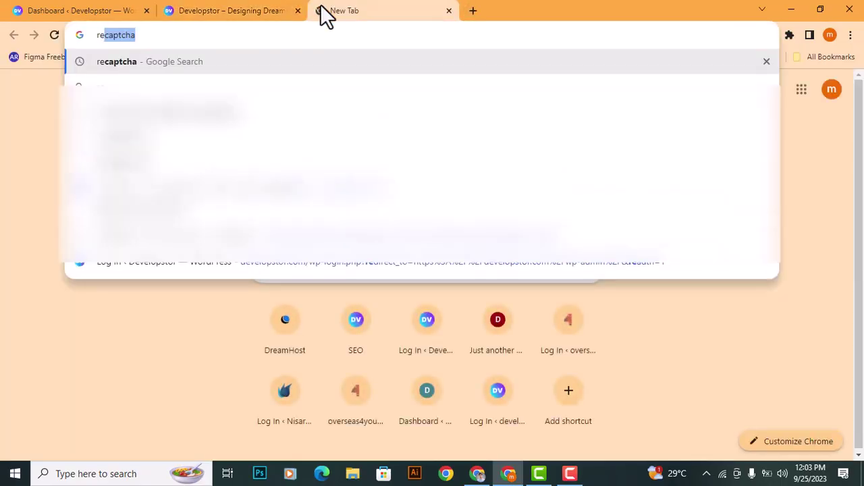
click(149, 38)
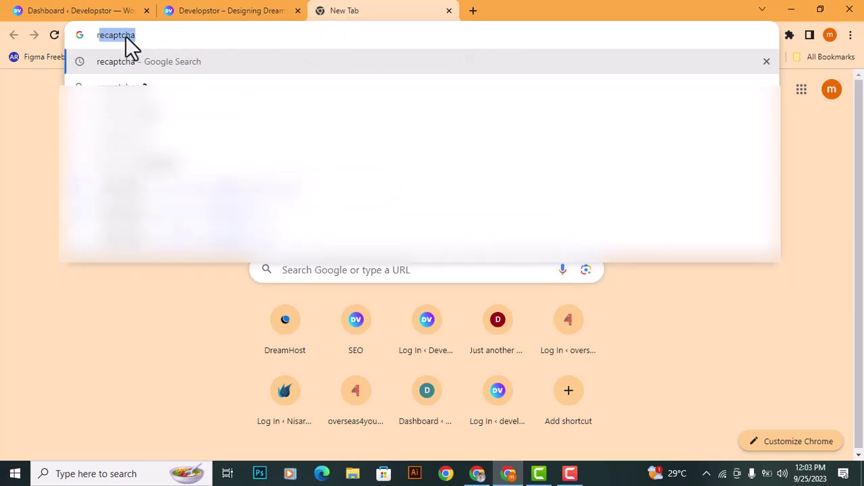
click(148, 34)
double_click(144, 35)
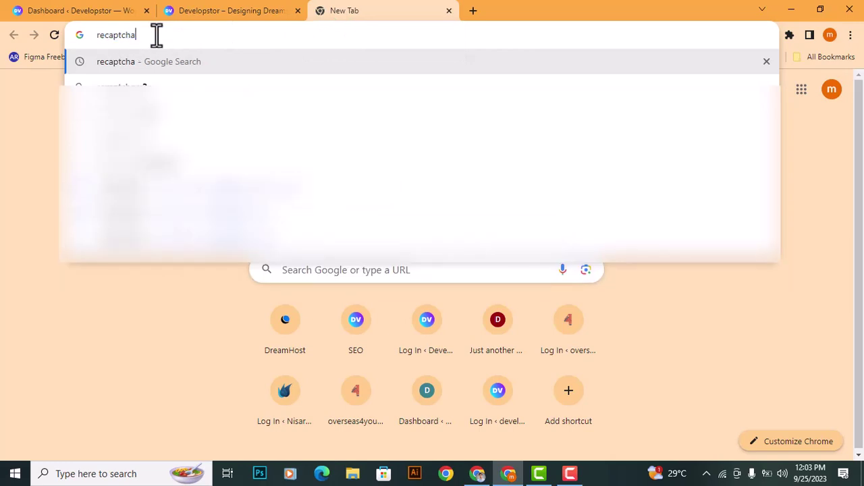
key(Return)
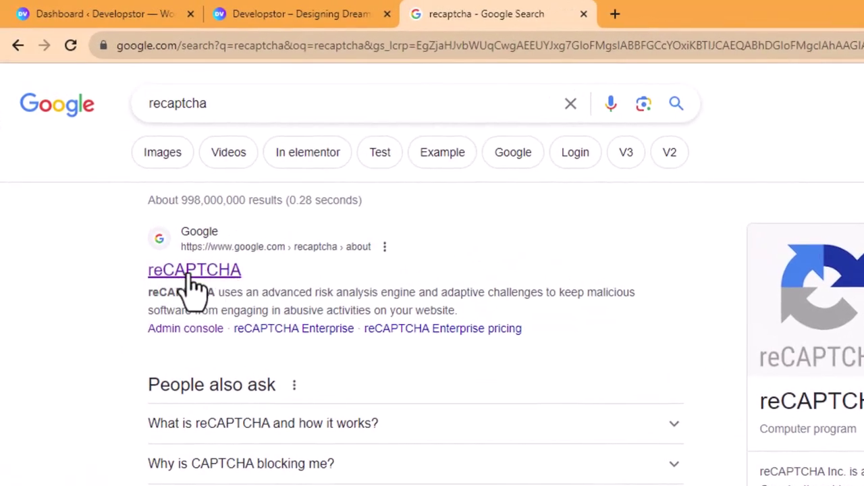
click(194, 277)
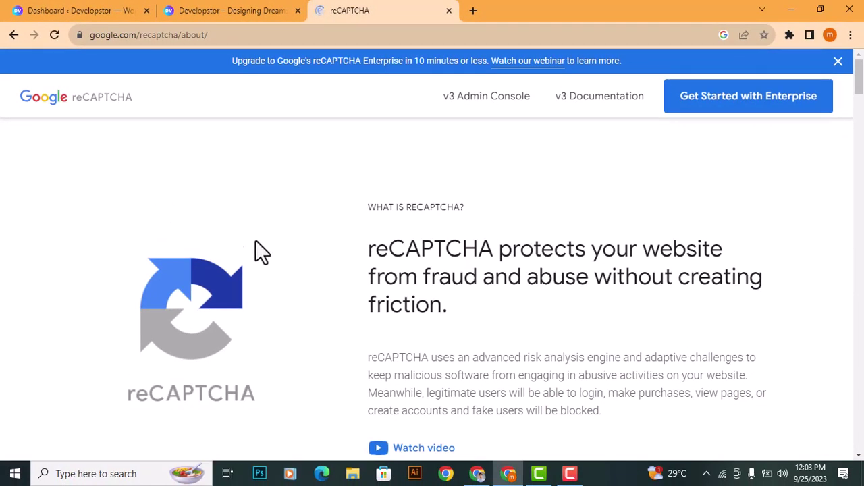
scroll(861, 95, down, 10)
scroll(861, 94, up, 10)
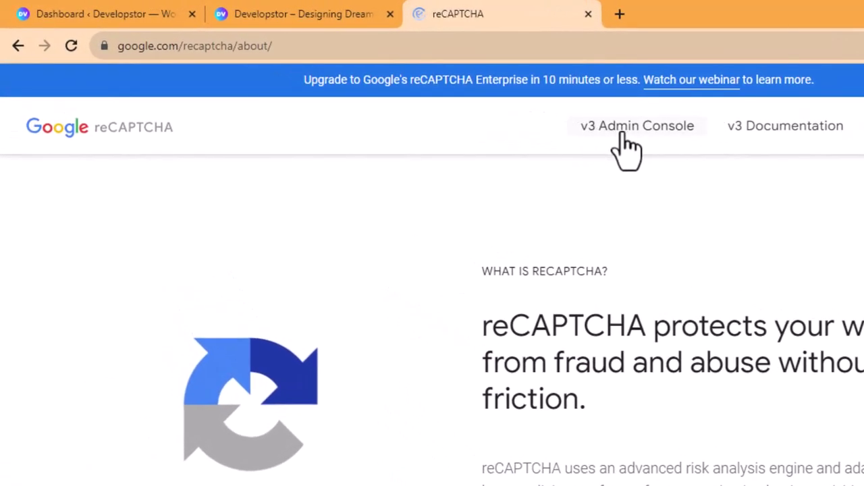
- Open the reCAPTCHA Admin Console's new-site registration form
click(647, 135)
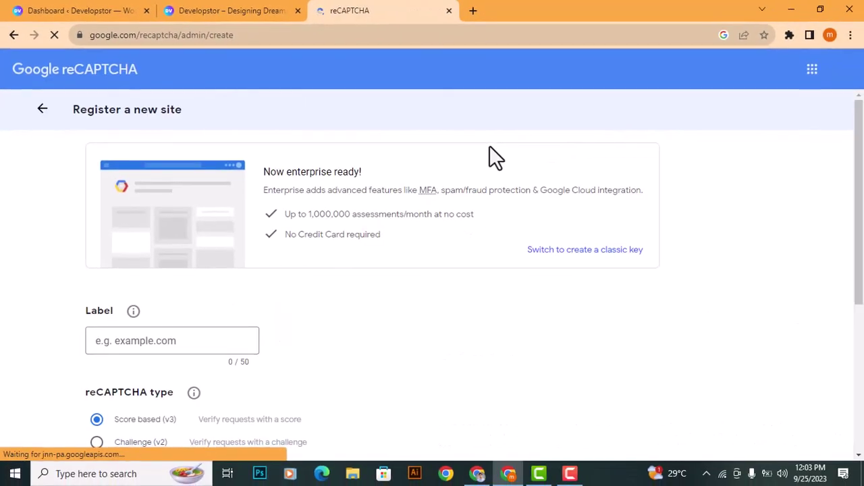
drag(861, 139, 861, 182)
scroll(862, 183, down, 1)
scroll(862, 183, up, 1)
scroll(196, 209, down, 2)
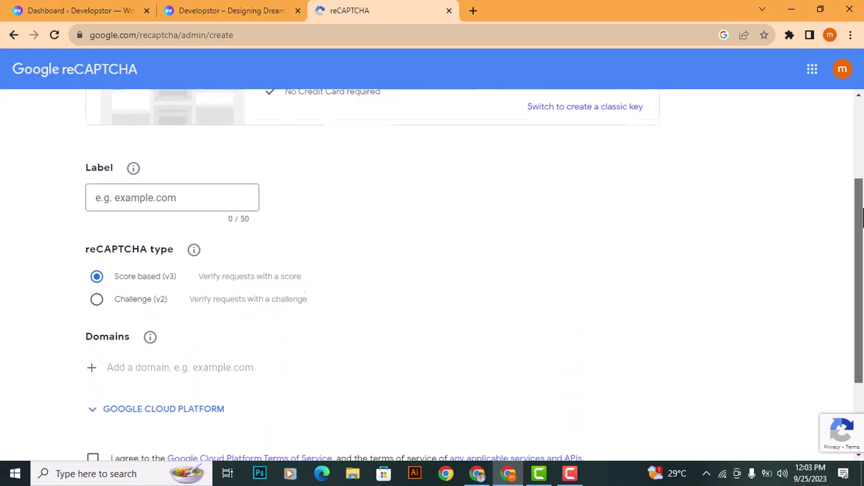
click(149, 180)
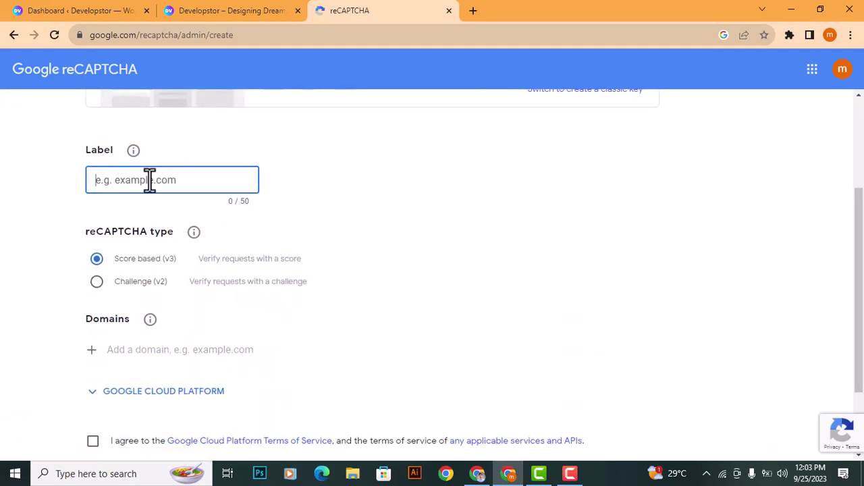
click(215, 12)
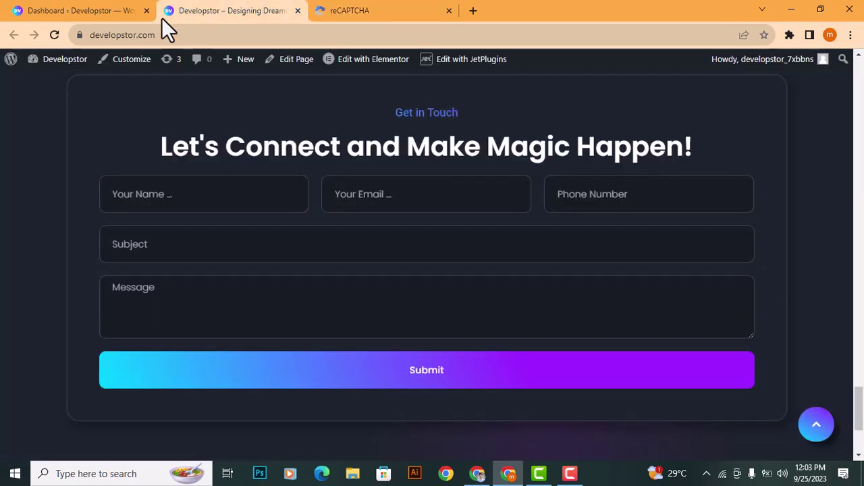
drag(162, 34, 92, 38)
key(ctrl+c)
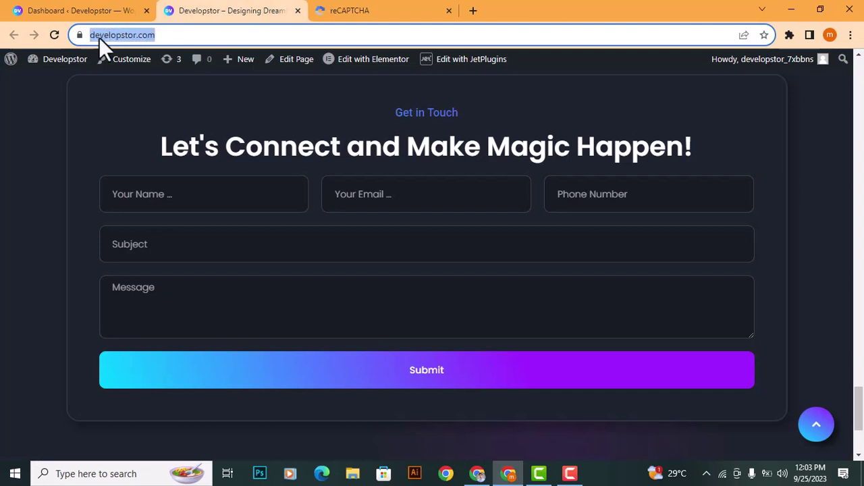
click(367, 10)
key(ctrl+v)
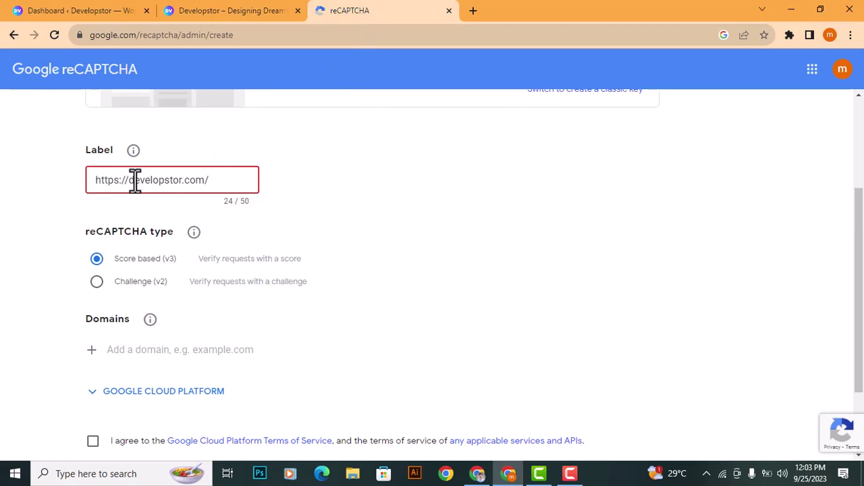
drag(129, 179, 4, 193)
key(BackSpace)
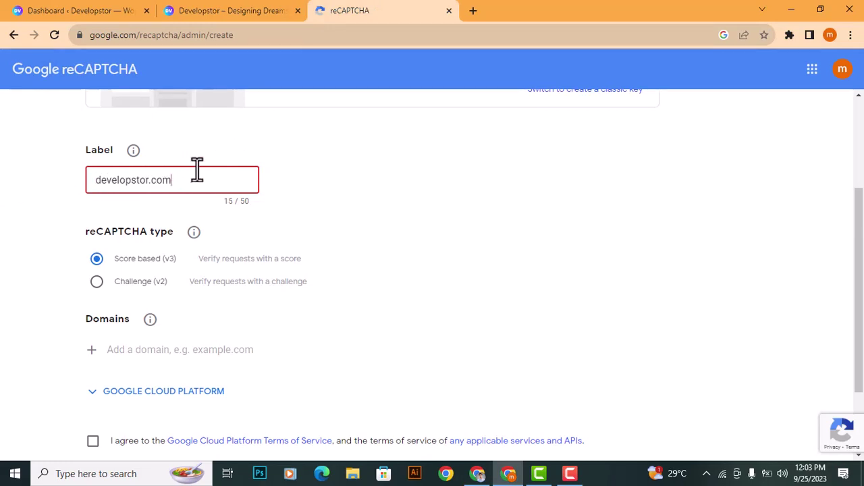
drag(177, 180, 93, 188)
key(ctrl+c)
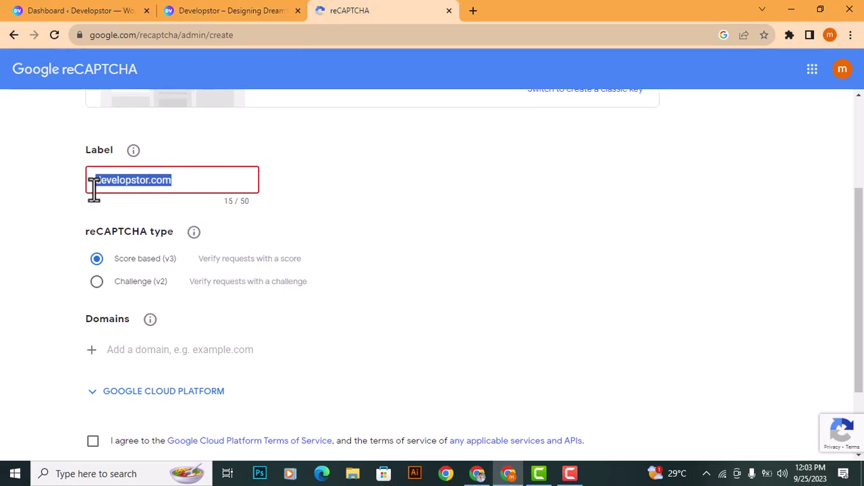
click(166, 210)
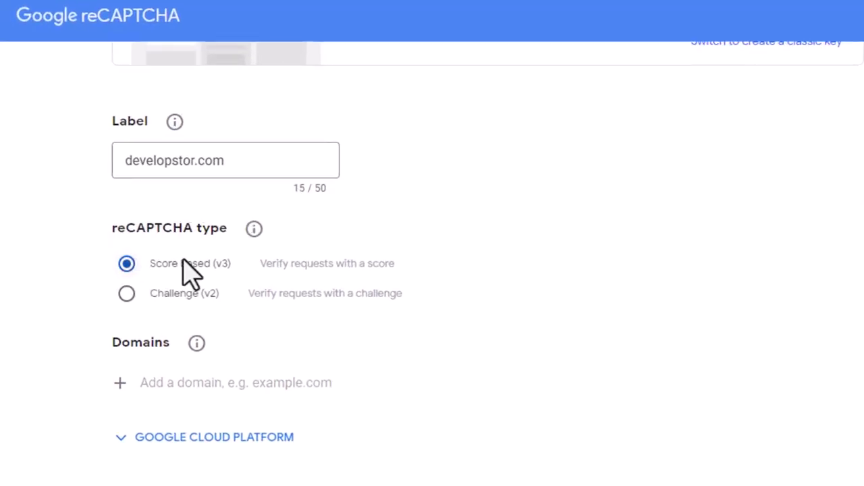
- Choose the Challenge (v2) "I'm not a robot" Checkbox reCAPTCHA type
click(126, 295)
click(126, 263)
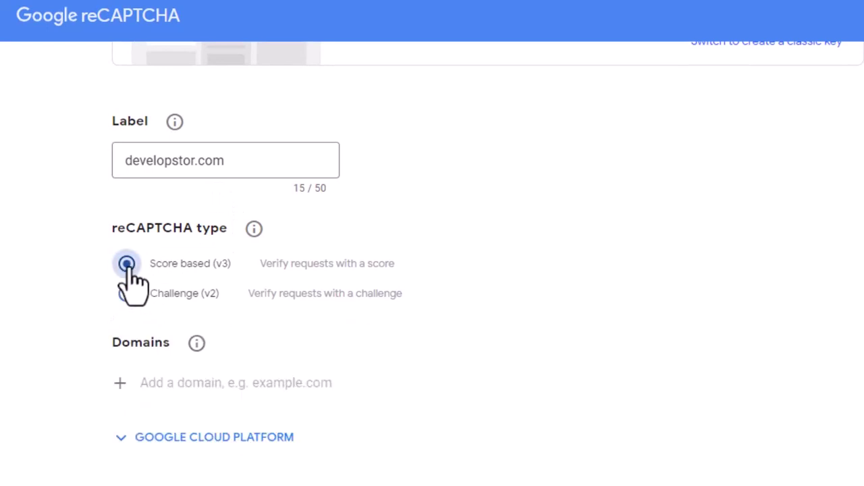
drag(233, 269, 216, 301)
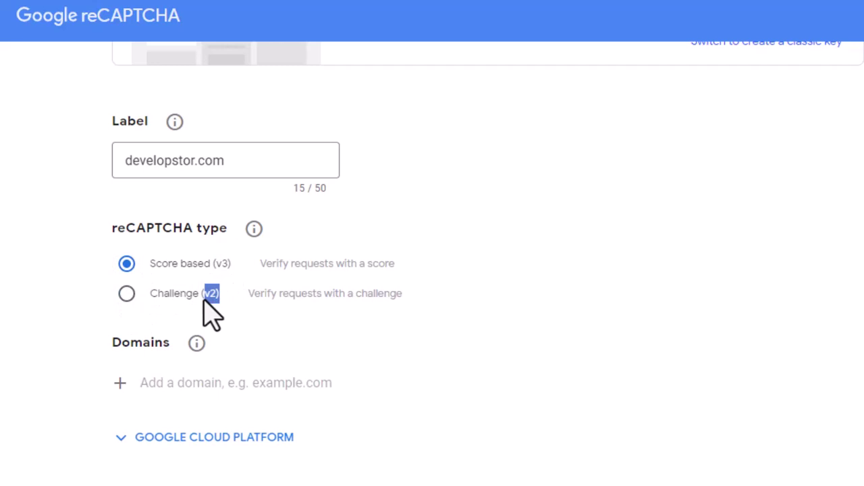
click(126, 294)
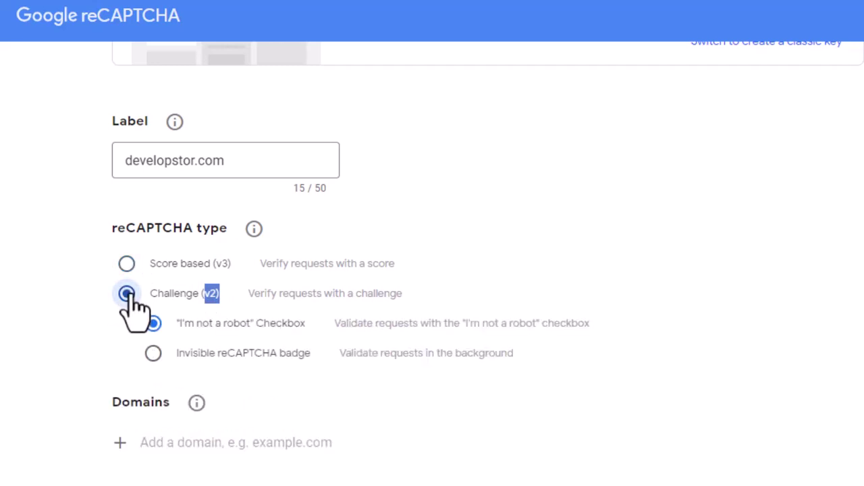
scroll(432, 264, down, 3)
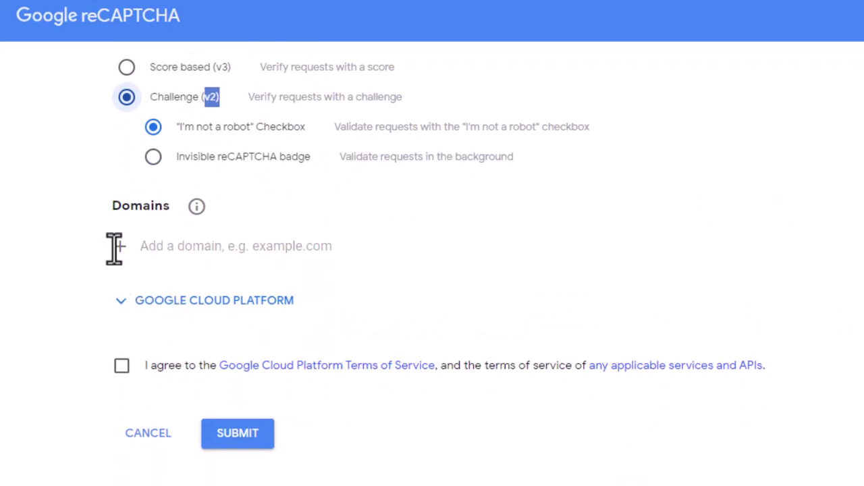
- Add developstor.com as the domain and accept the Google Cloud terms of service
click(211, 249)
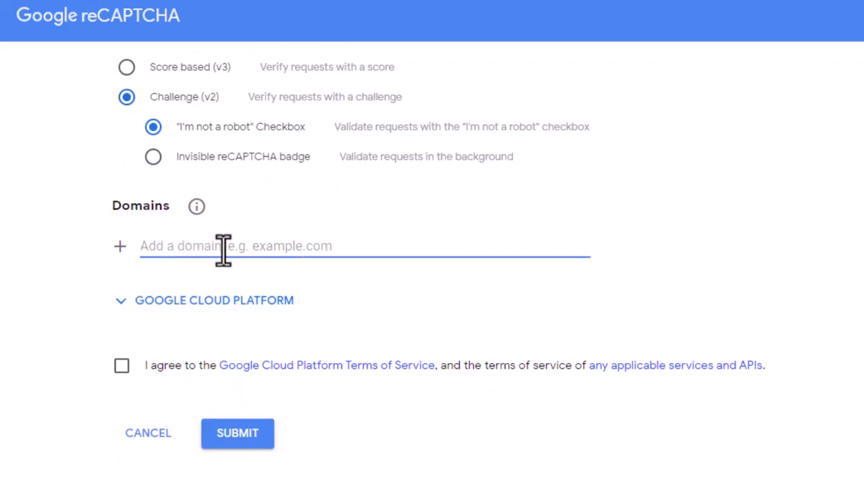
key(ctrl+v)
drag(239, 246, 149, 246)
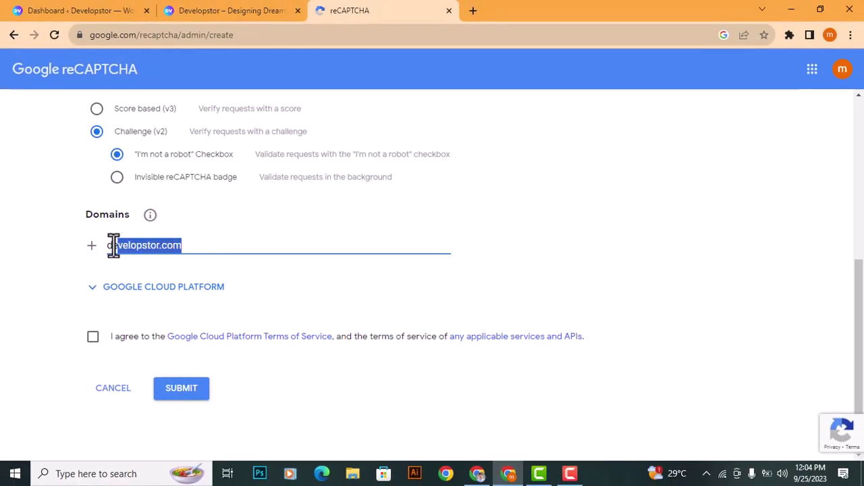
click(216, 9)
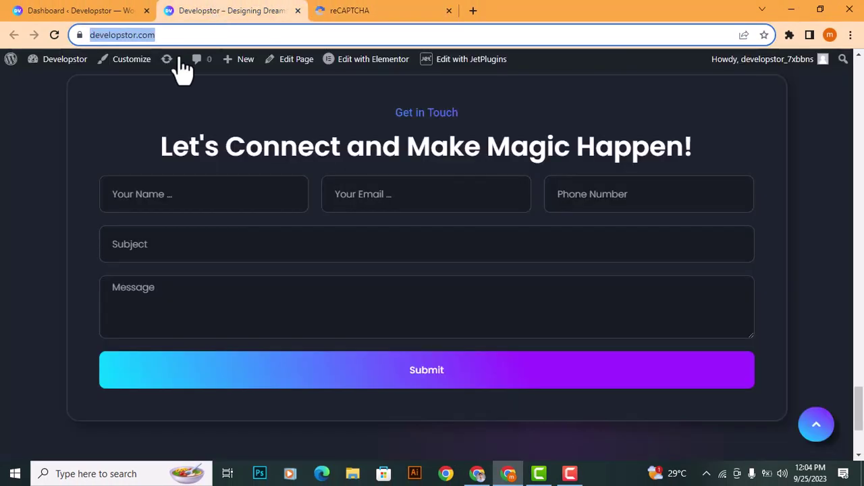
click(170, 37)
drag(236, 34, 124, 39)
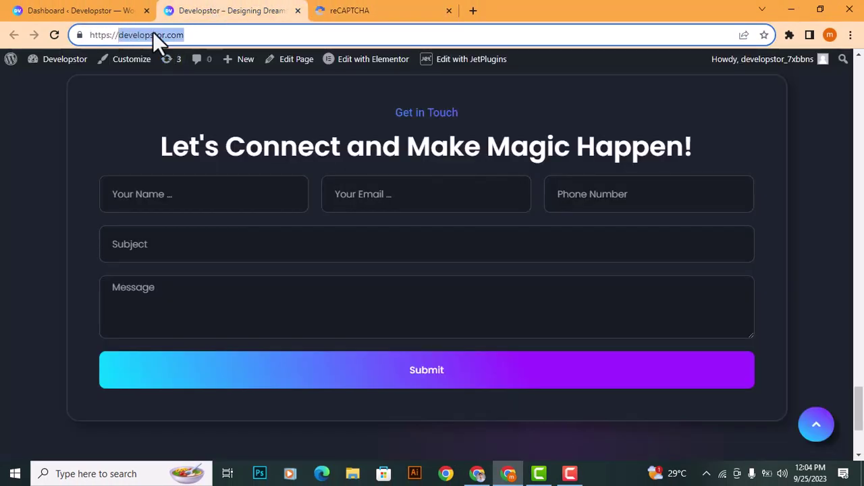
click(367, 9)
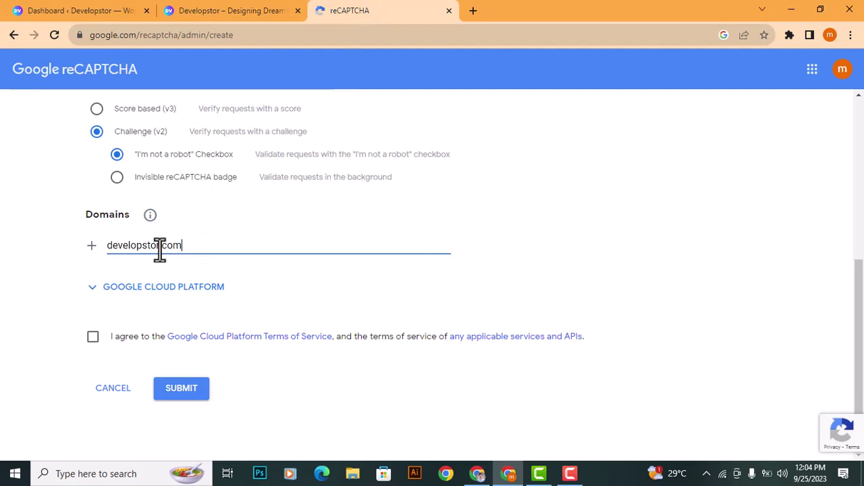
click(94, 338)
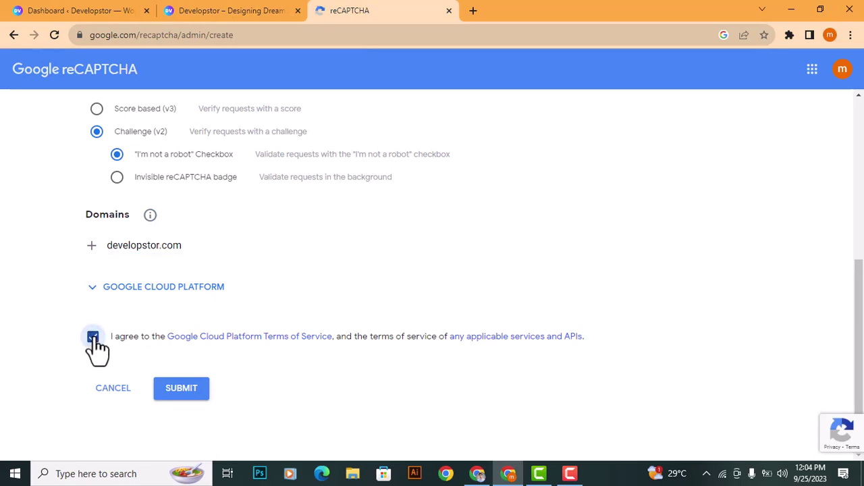
- Submit the registration and inspect the newly generated site key and secret key
click(177, 397)
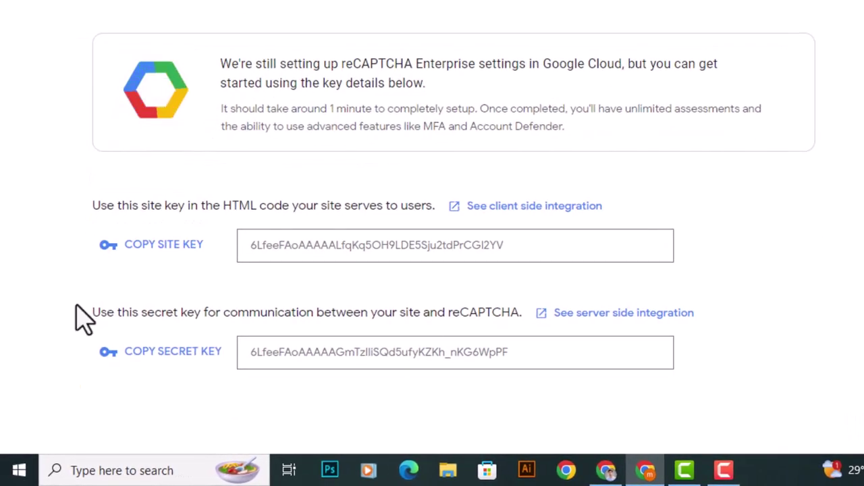
drag(512, 262, 274, 265)
click(346, 245)
drag(251, 352, 466, 343)
click(368, 379)
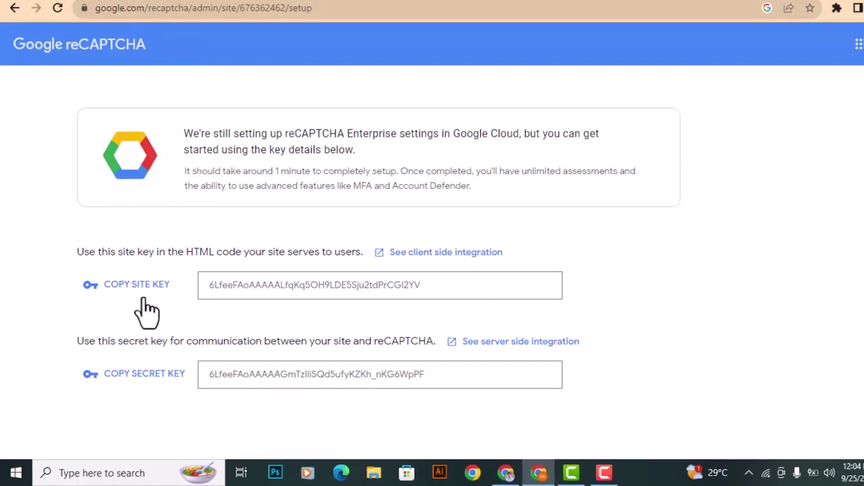
- Open Elementor Settings > Integrations in the WordPress dashboard
click(89, 10)
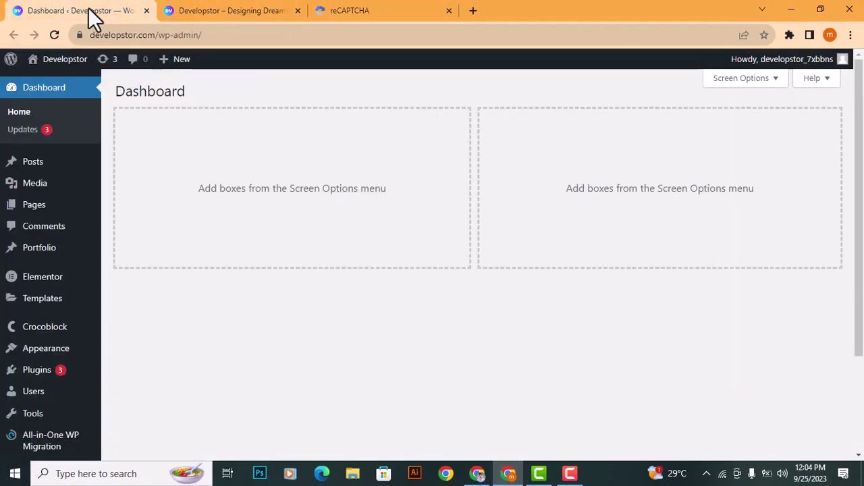
mouse_move(91, 284)
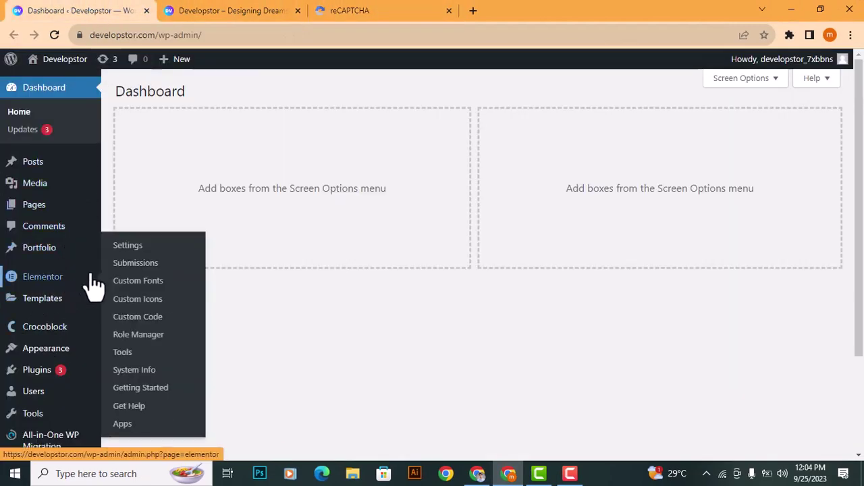
click(128, 246)
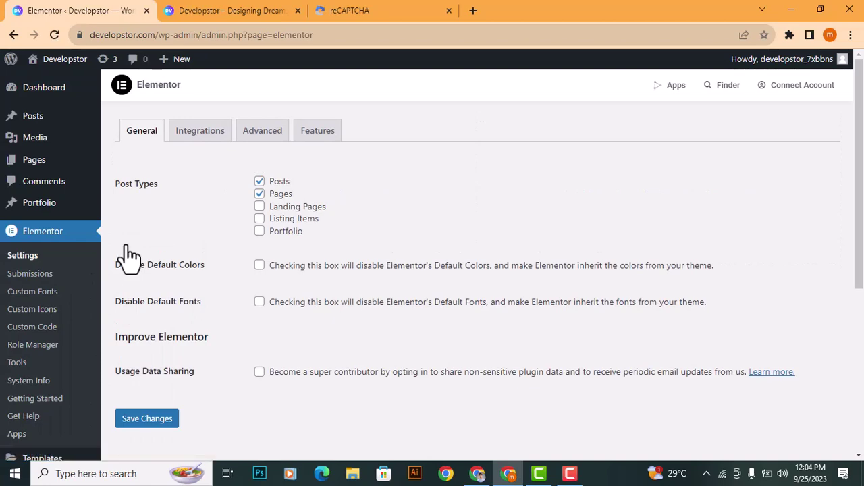
click(187, 135)
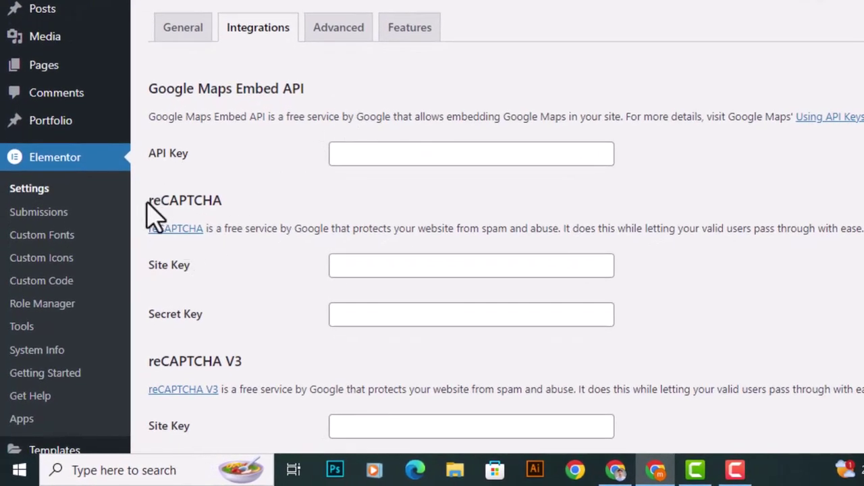
- Point out the empty reCAPTCHA Site Key and Secret Key fields, then copy the new site key
drag(148, 200, 219, 200)
click(221, 202)
drag(148, 363, 243, 362)
click(241, 348)
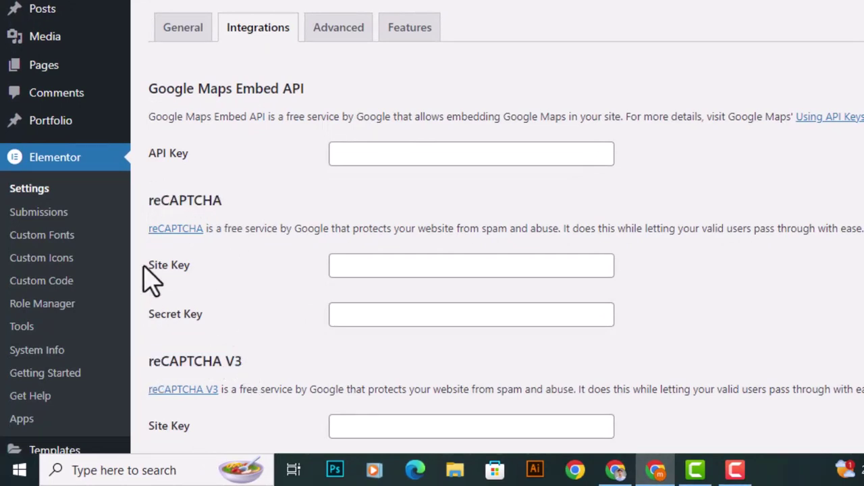
drag(147, 265, 202, 279)
drag(156, 321, 226, 328)
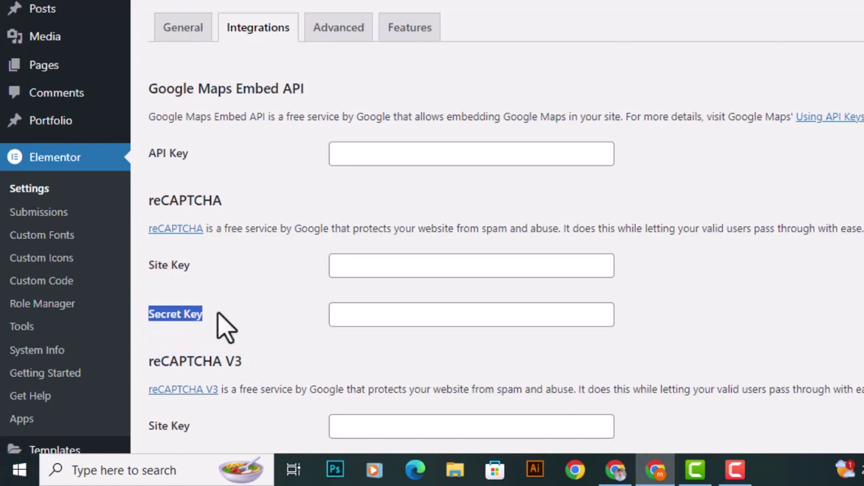
click(226, 328)
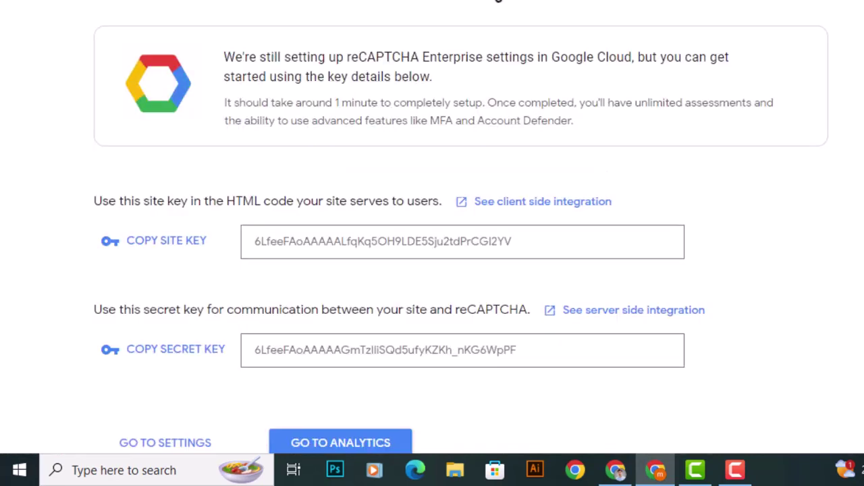
click(169, 243)
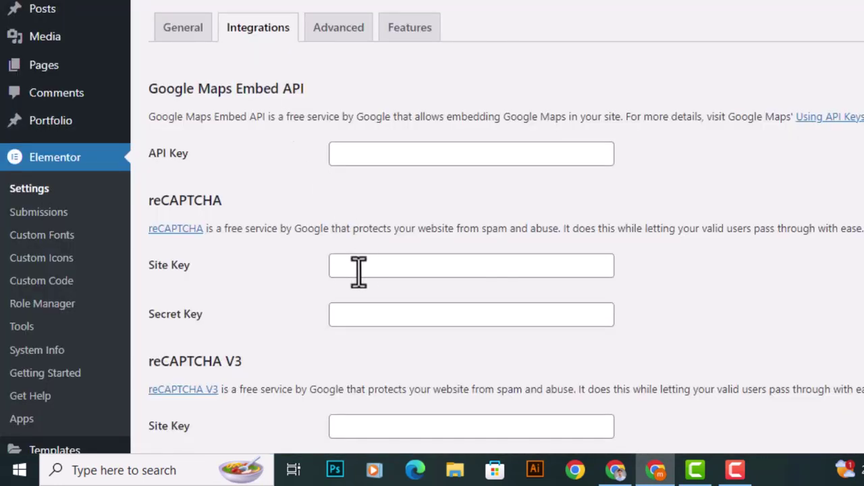
- Paste the new site key and secret key into Elementor's reCAPTCHA fields and save changes
click(360, 270)
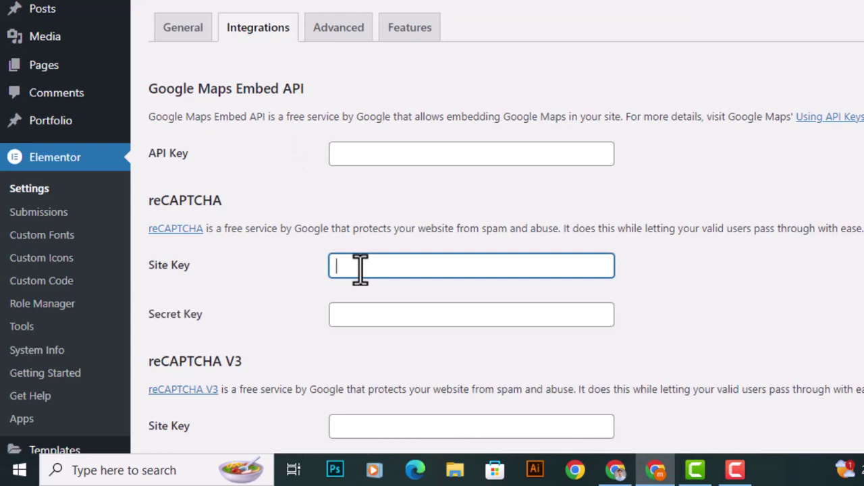
key(ctrl+v)
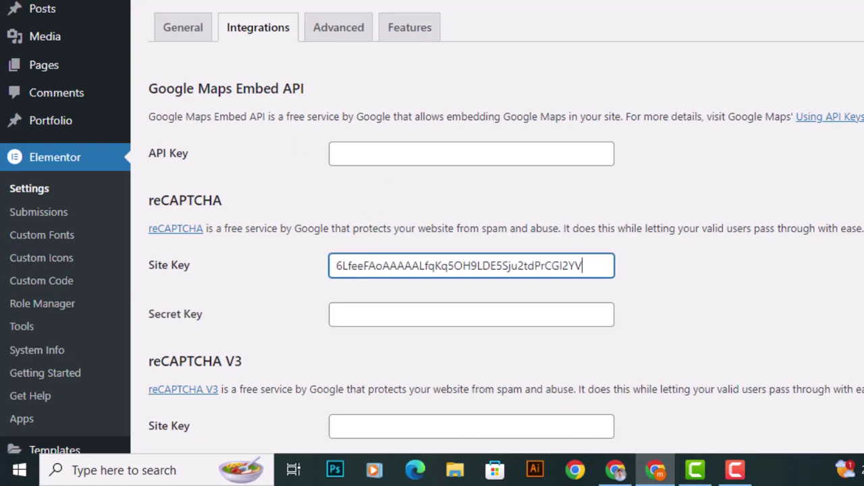
key(ctrl+Tab)
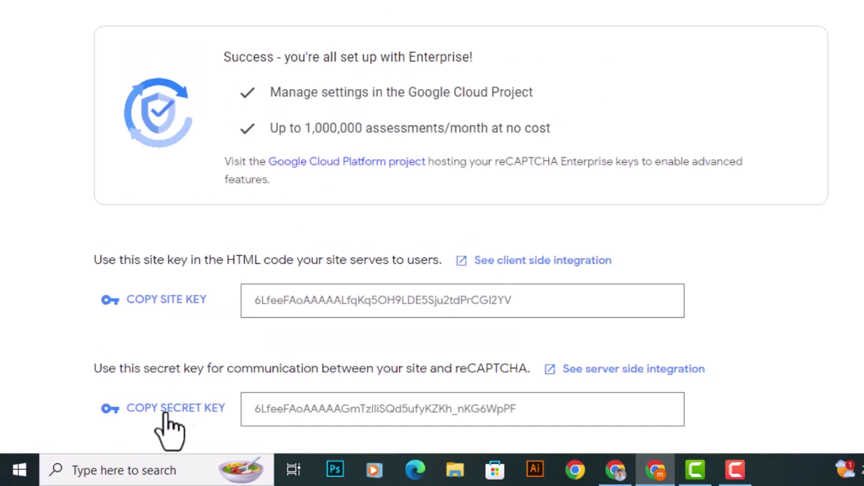
click(196, 412)
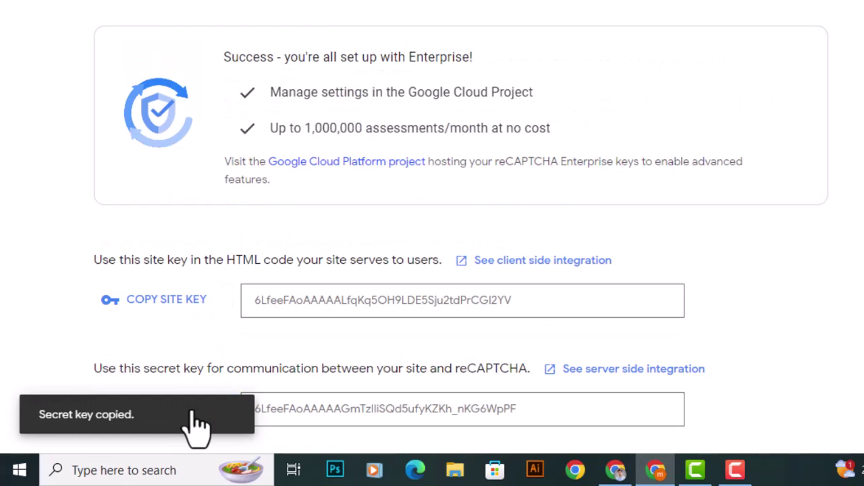
key(ctrl+shift+Tab)
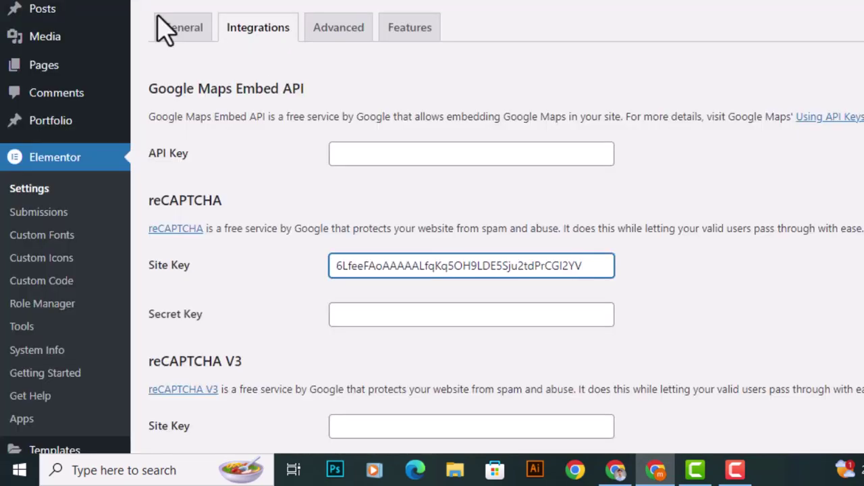
click(377, 314)
key(ctrl+v)
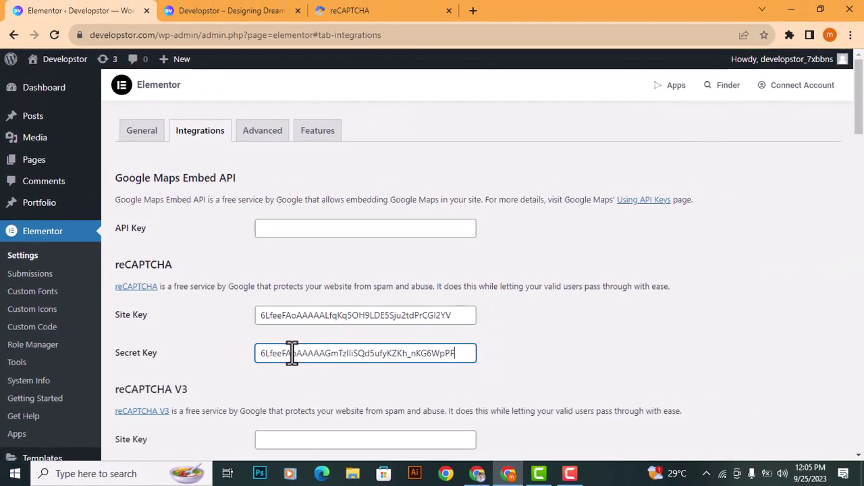
drag(860, 98, 855, 419)
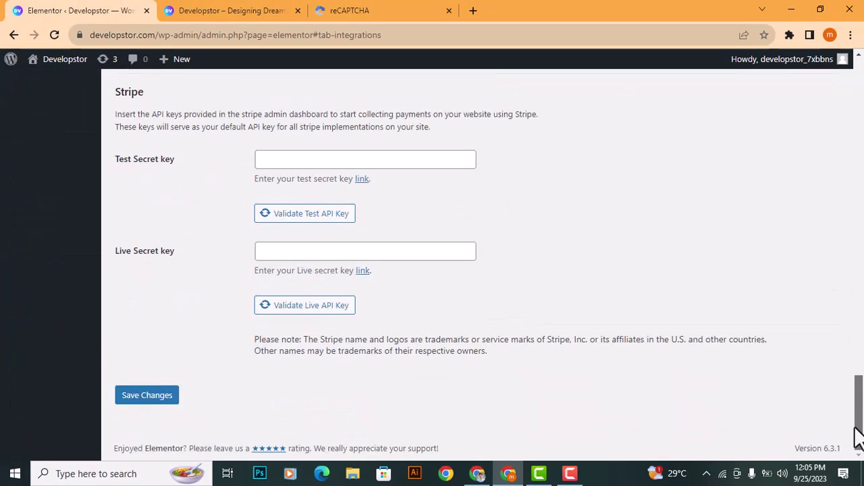
click(141, 397)
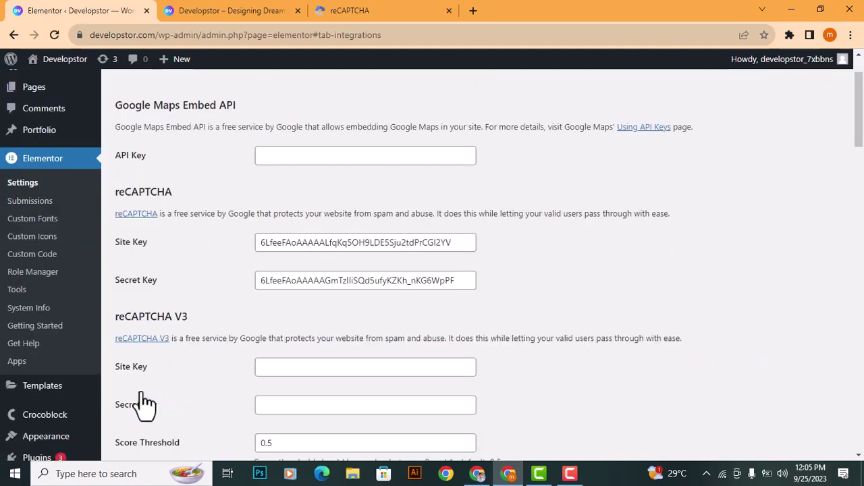
- Open the Home page with Elementor in a new tab and scroll to the Let's Connect form
mouse_move(27, 89)
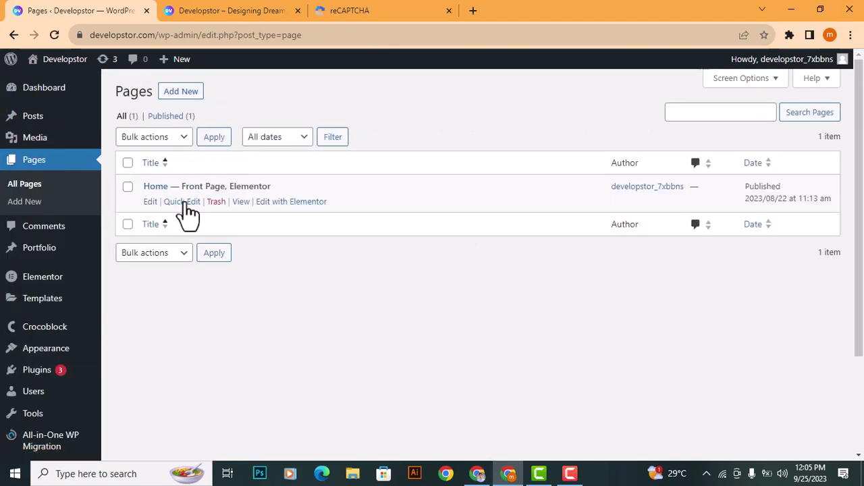
middle_click(291, 210)
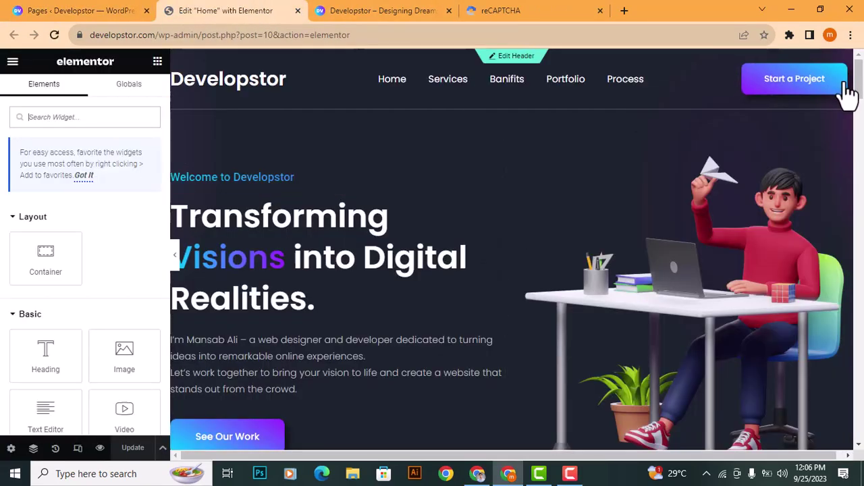
drag(858, 71, 858, 381)
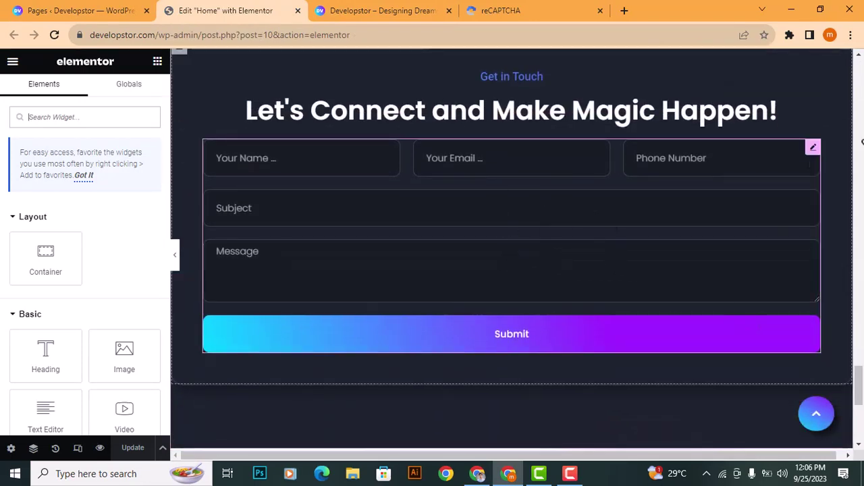
- Add a new reCAPTCHA-type field to the contact form and Update the Home page
click(814, 147)
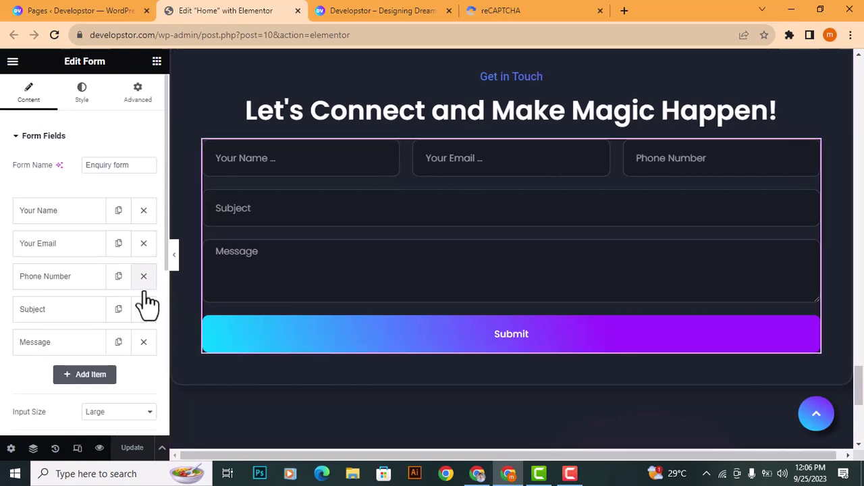
click(89, 377)
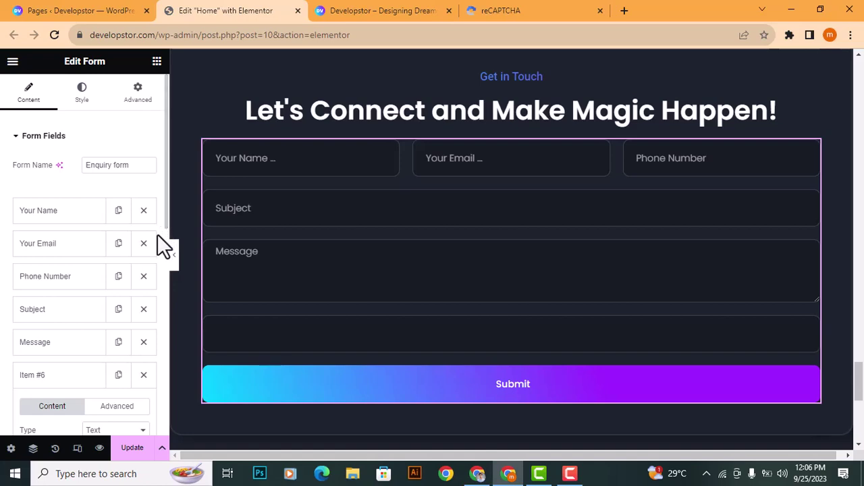
drag(164, 223, 166, 316)
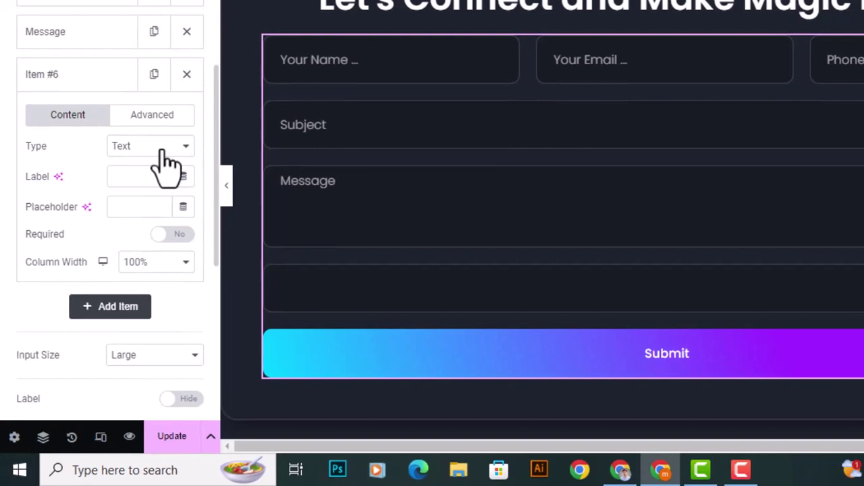
click(162, 148)
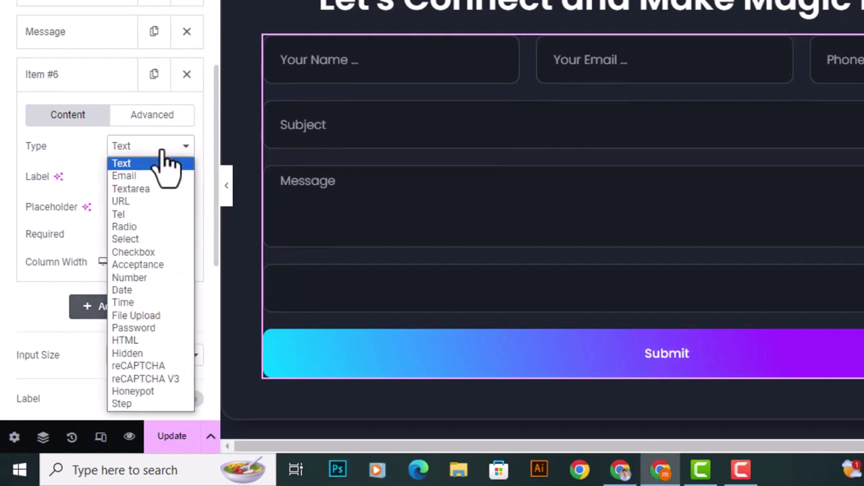
click(169, 366)
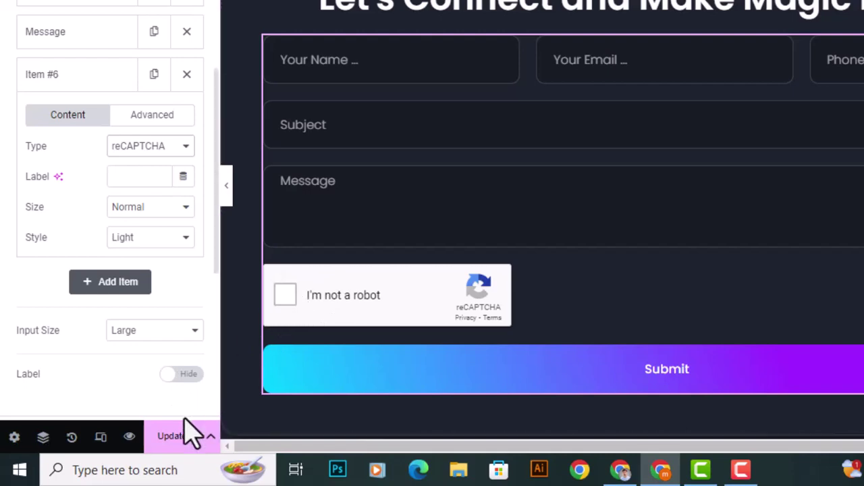
click(172, 446)
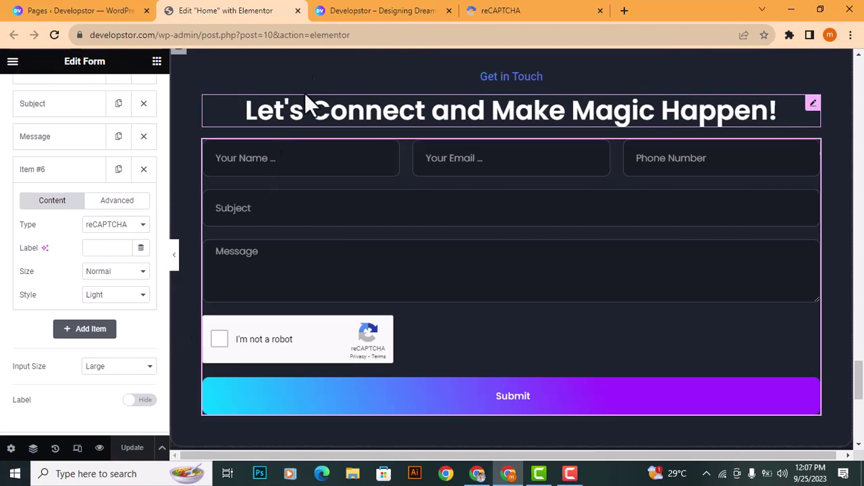
click(340, 10)
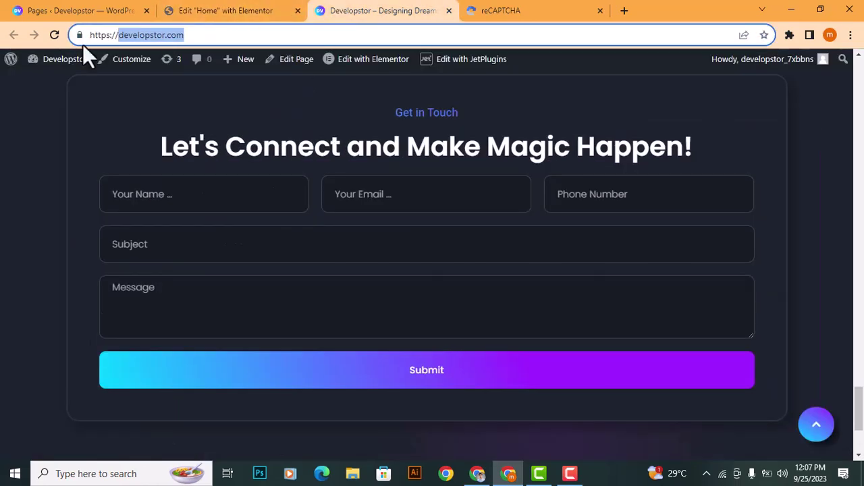
- Reload the live site and submit a test message with "I'm not a robot" ticked
click(54, 35)
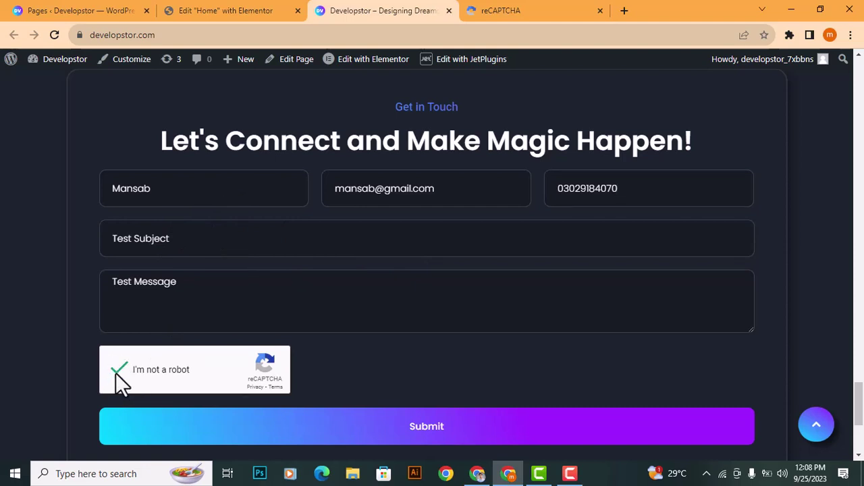
click(418, 426)
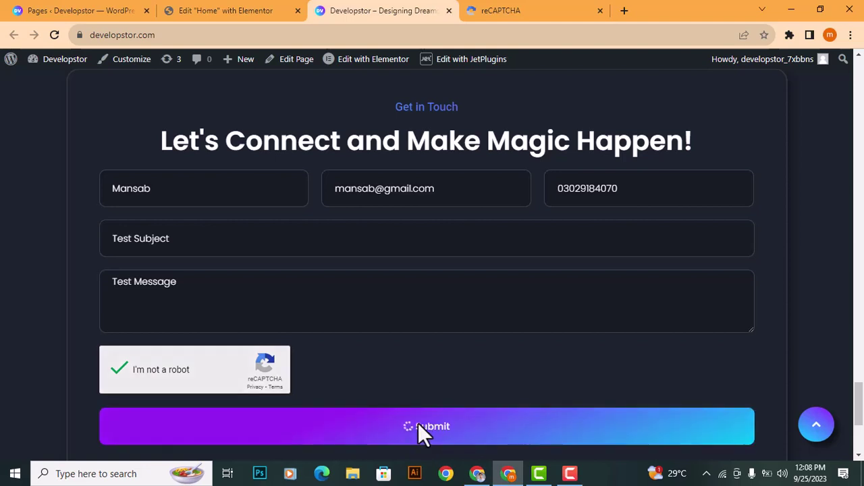